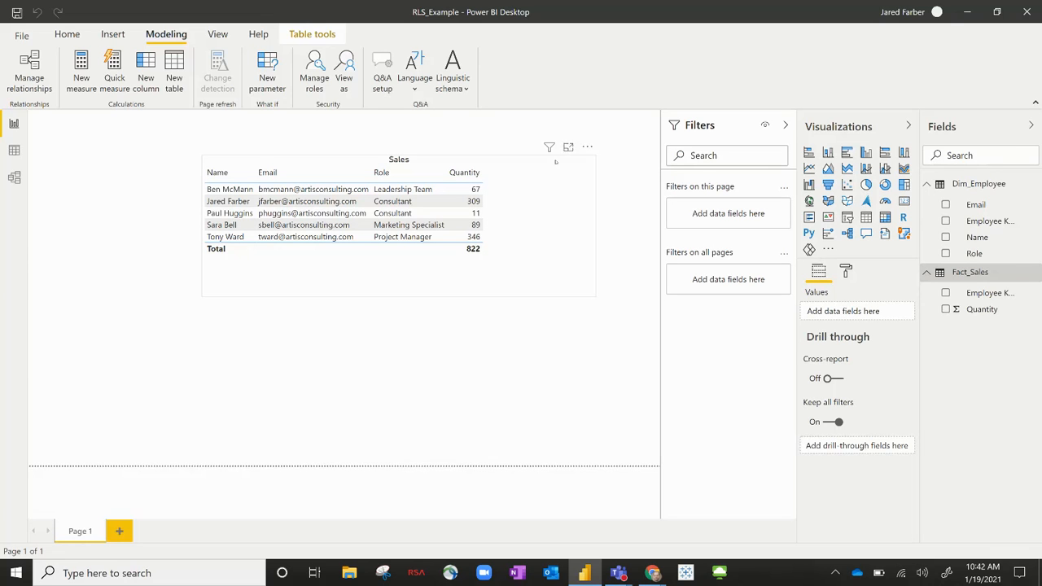
- Review the data in the Dim_Employee and Fact_Sales tables and return to the report
left_click(14, 150)
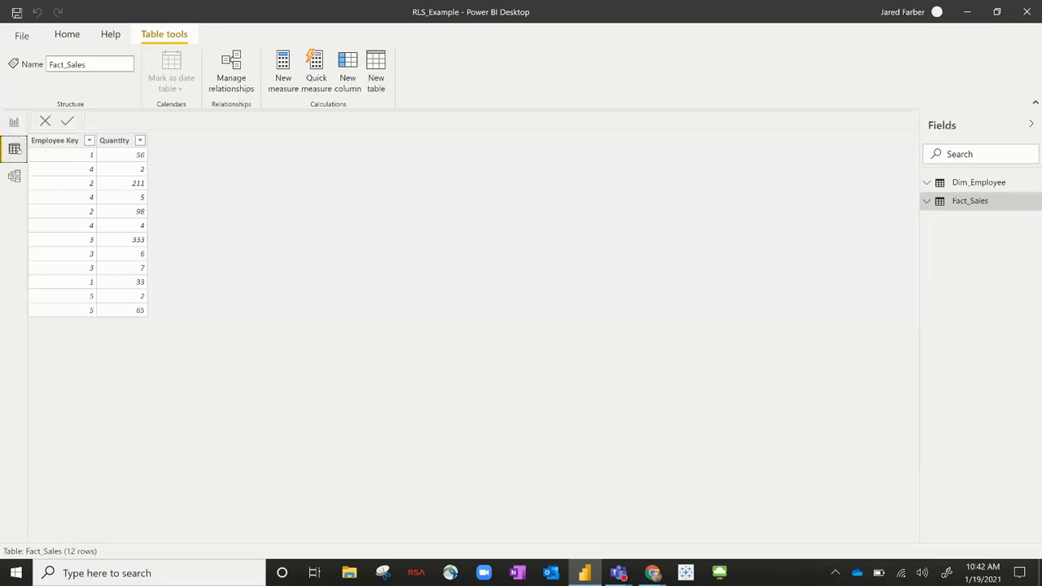
left_click(971, 183)
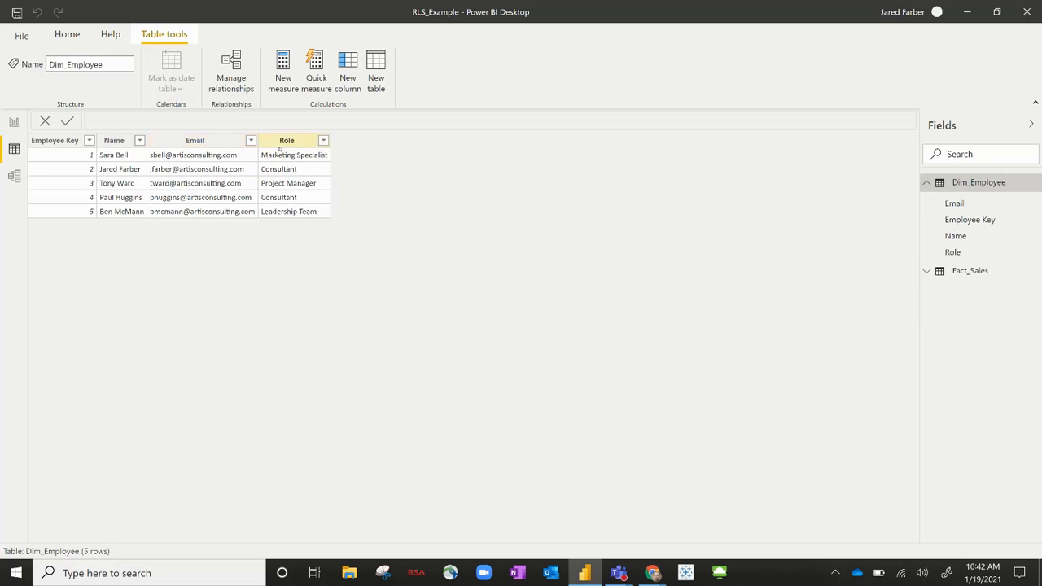
left_click(970, 270)
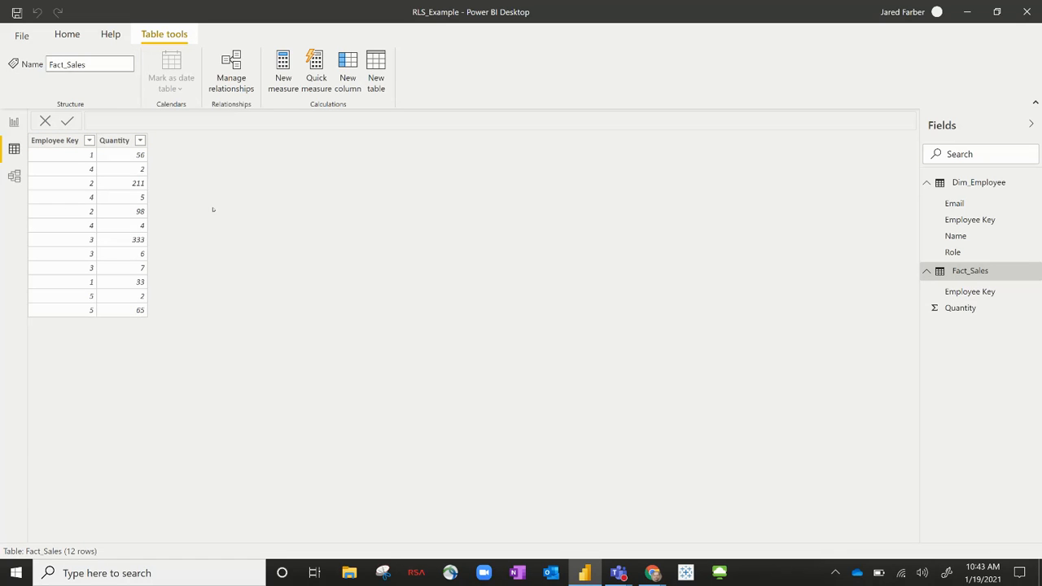
left_click(14, 122)
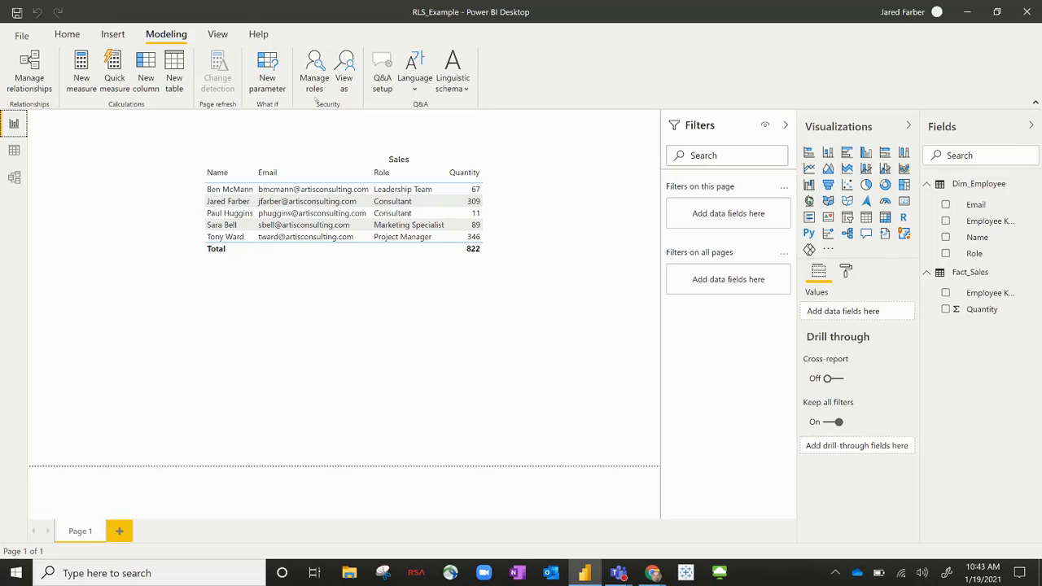
- Review the Userprinciplename role's filter and create a new security role named Consultant
left_click(316, 84)
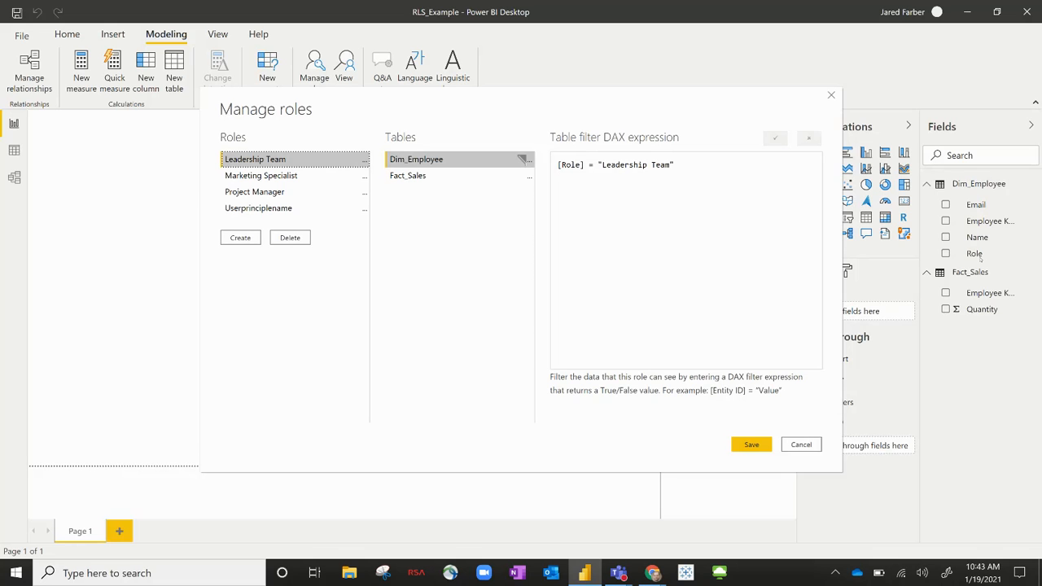
left_click(282, 207)
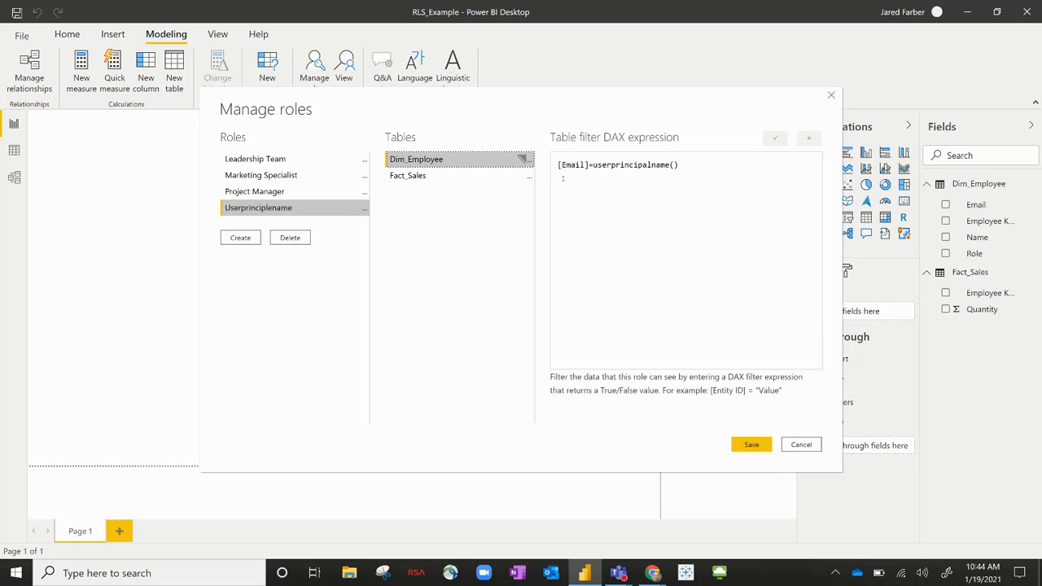
left_click(238, 239)
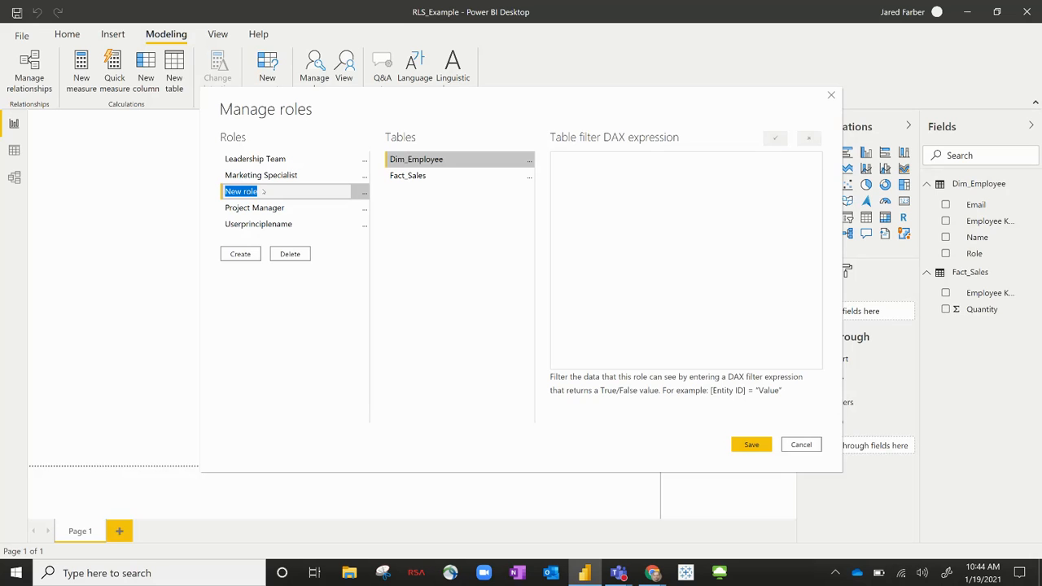
type("Consultant")
key("Return")
- Filter Dim_Employee for the Consultant role with [Role] = "Consultant" and save the roles
left_click(639, 168)
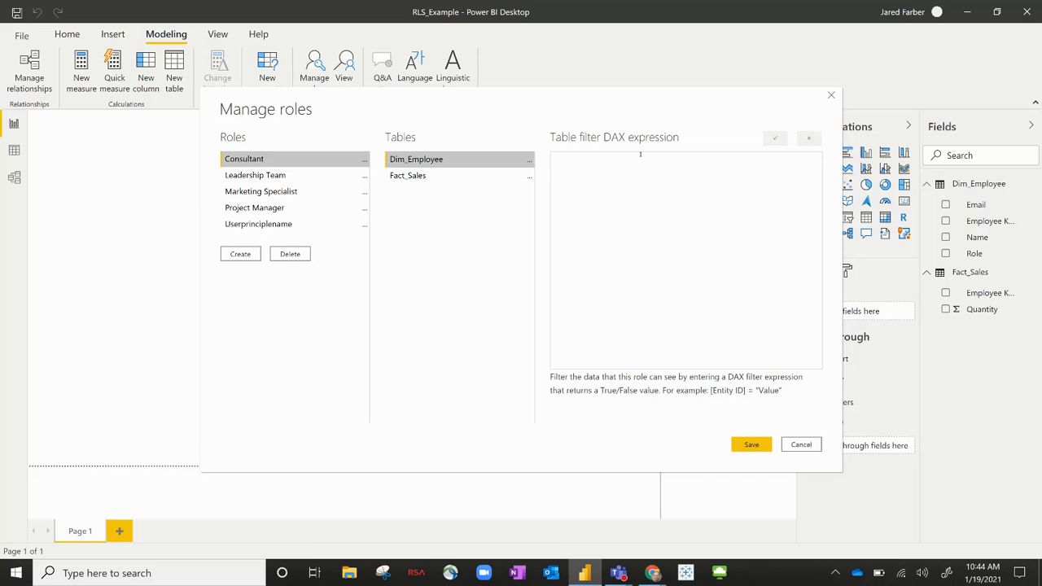
type("[Role")
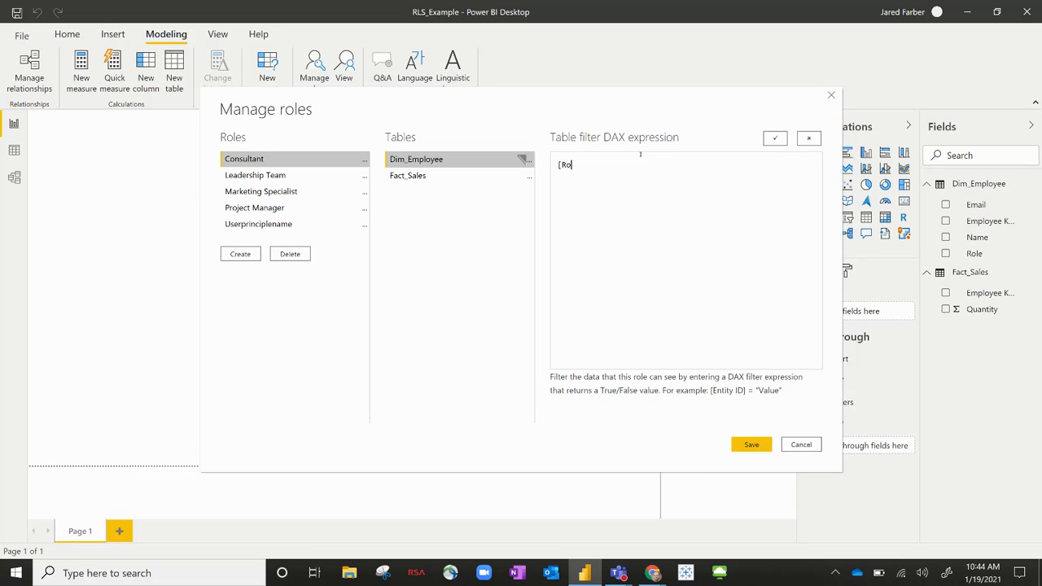
type("] = \"Consultant\"")
left_click(751, 447)
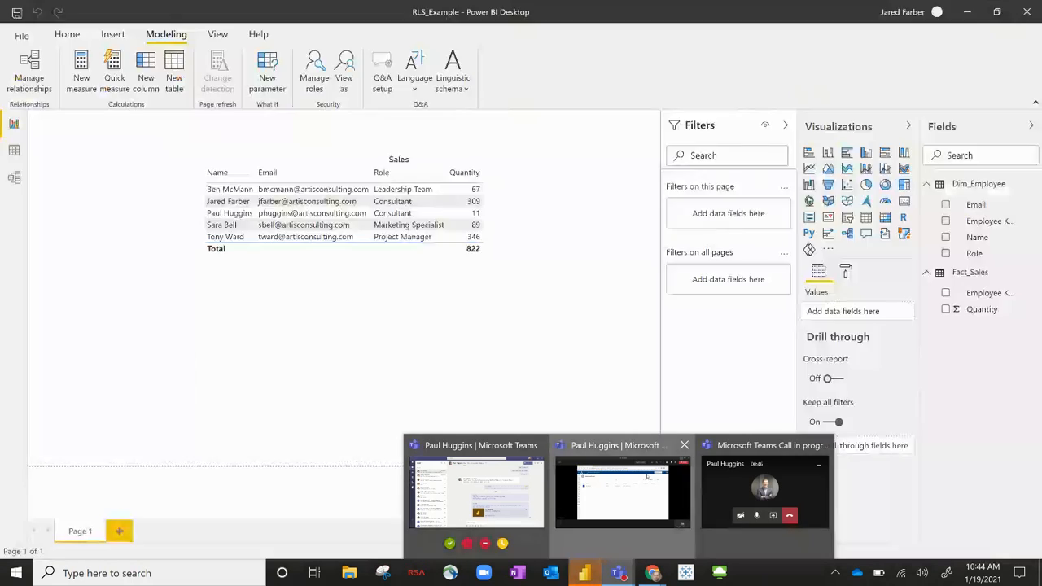
- Switch to the shared screen in the Teams call and view the RLS_Example report as the workspace viewer
left_click(647, 480)
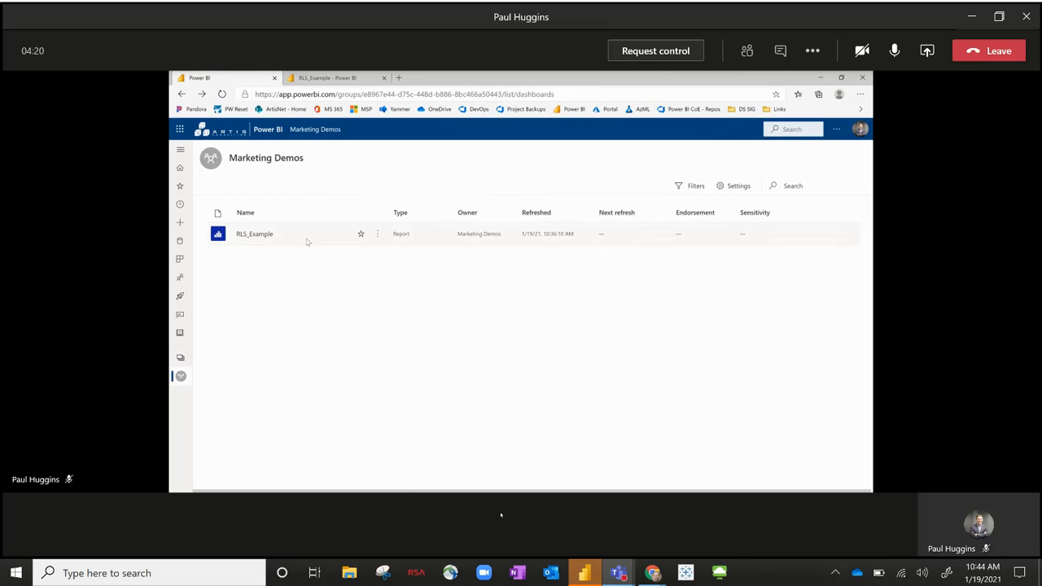
left_click(271, 237)
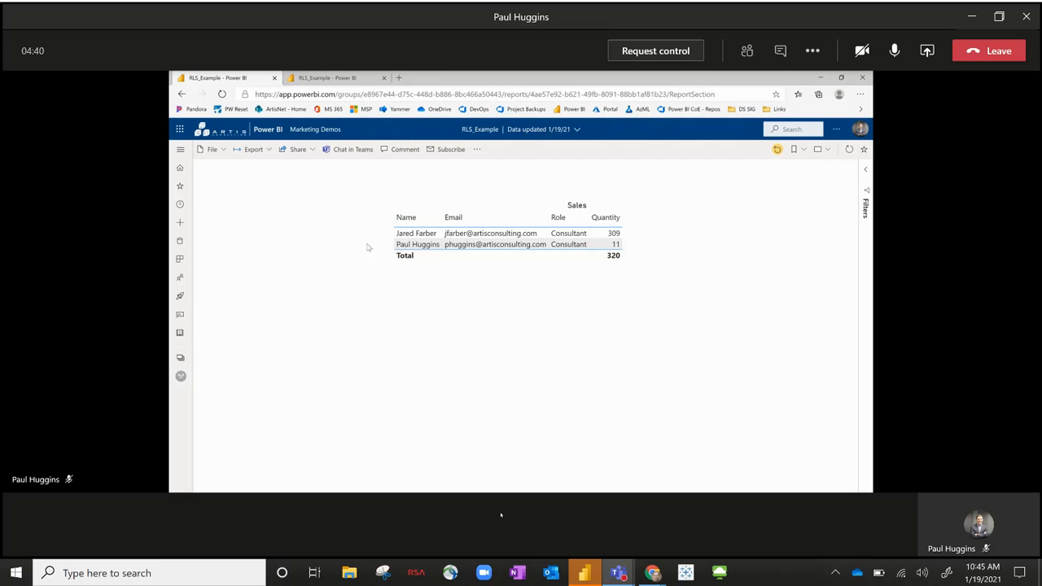
- In Chrome, raise the Viewer's permission level in the Marketing Demos workspace access list and return to the Teams call
left_click(654, 574)
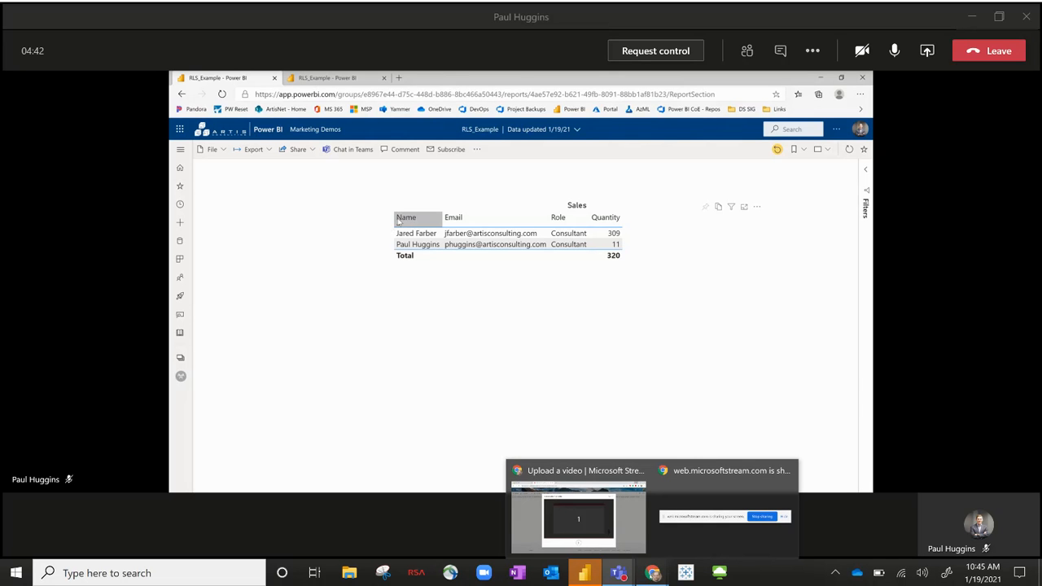
left_click(578, 518)
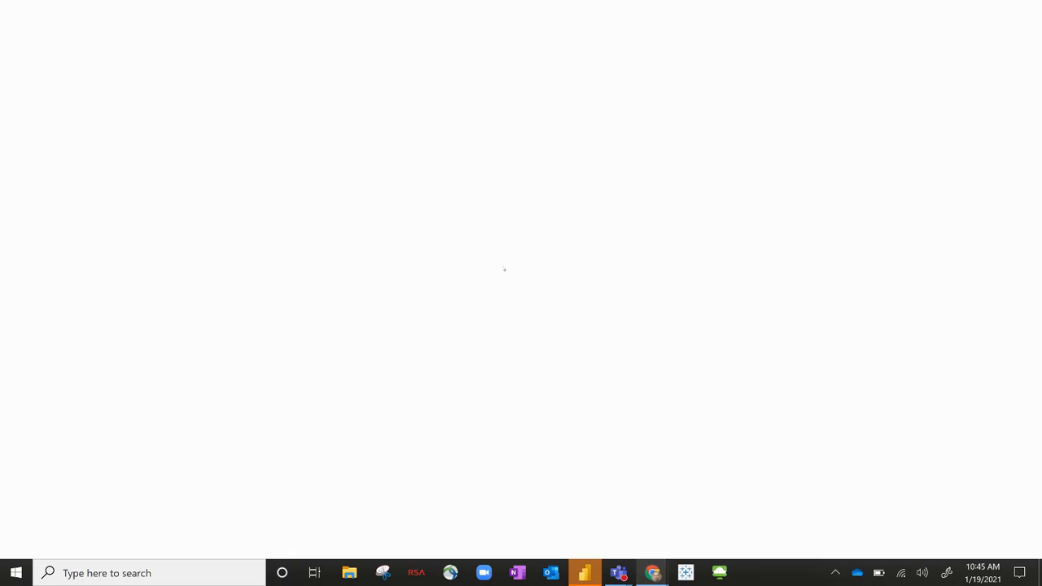
left_click(119, 10)
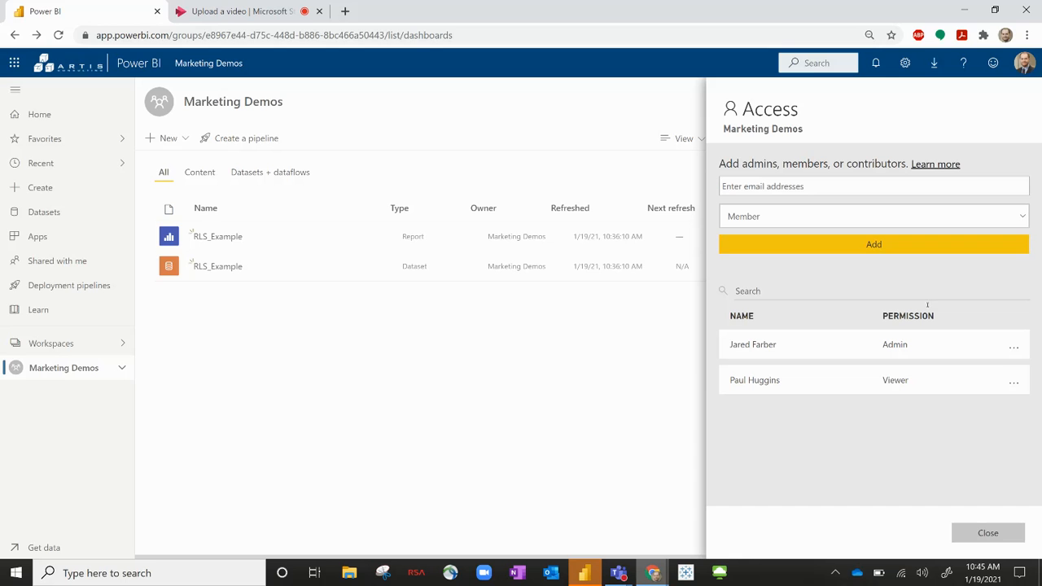
left_click(1014, 380)
left_click(960, 424)
left_click(962, 5)
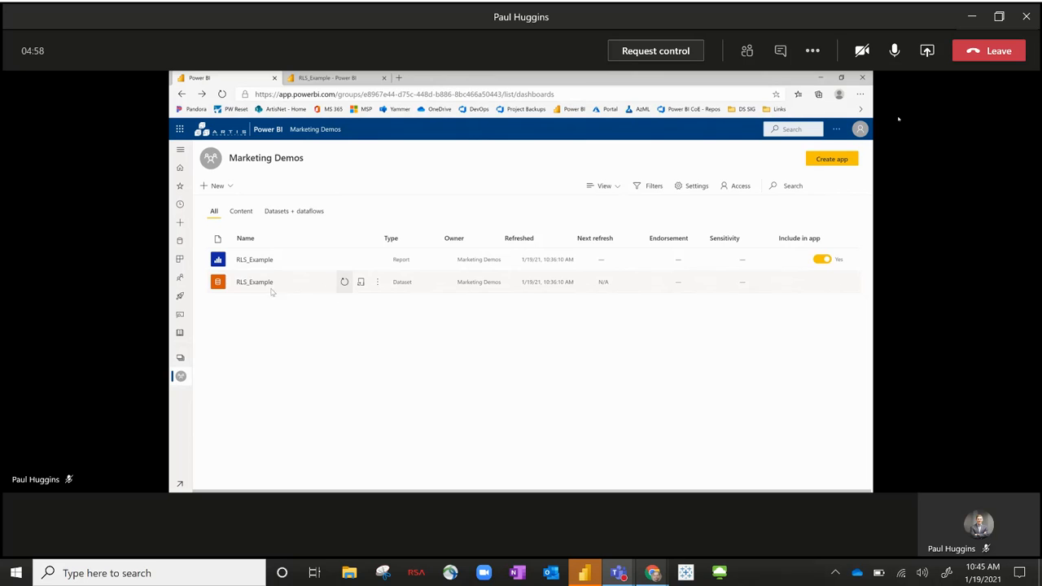
- Open the RLS_Example dataset's row-level security and examine the members assigned to each role
left_click(377, 282)
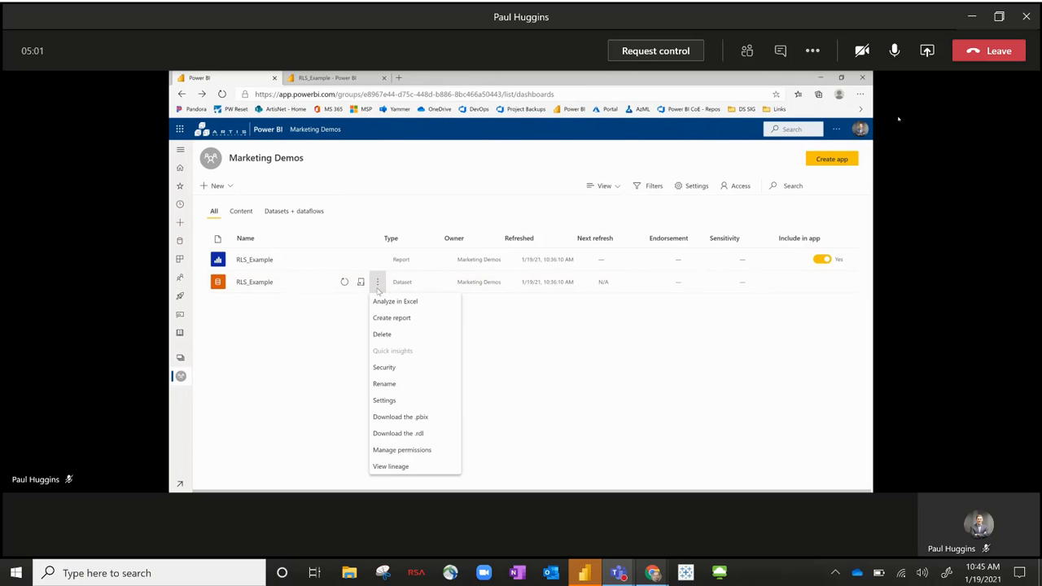
left_click(400, 371)
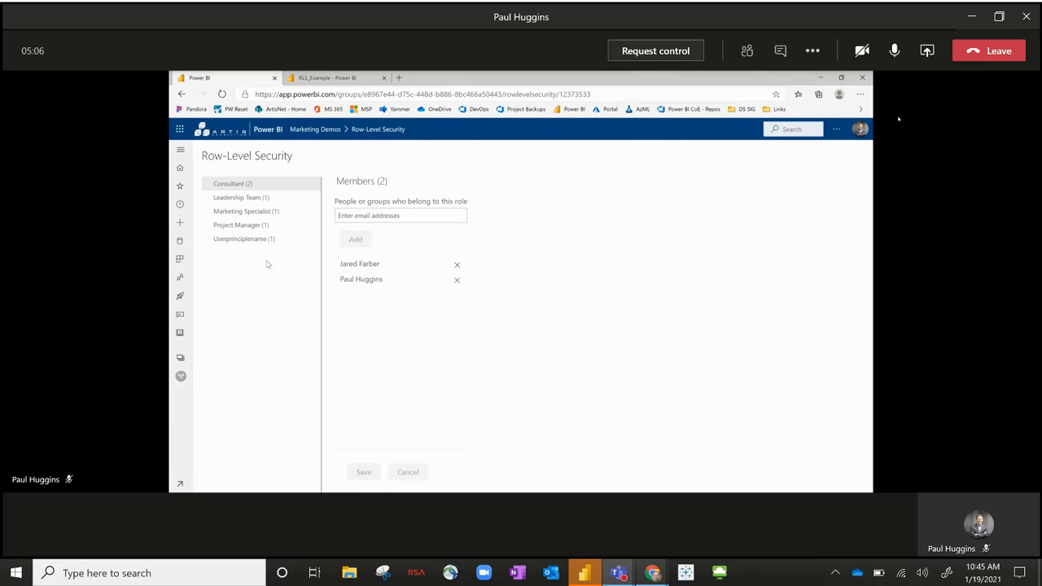
left_click(265, 200)
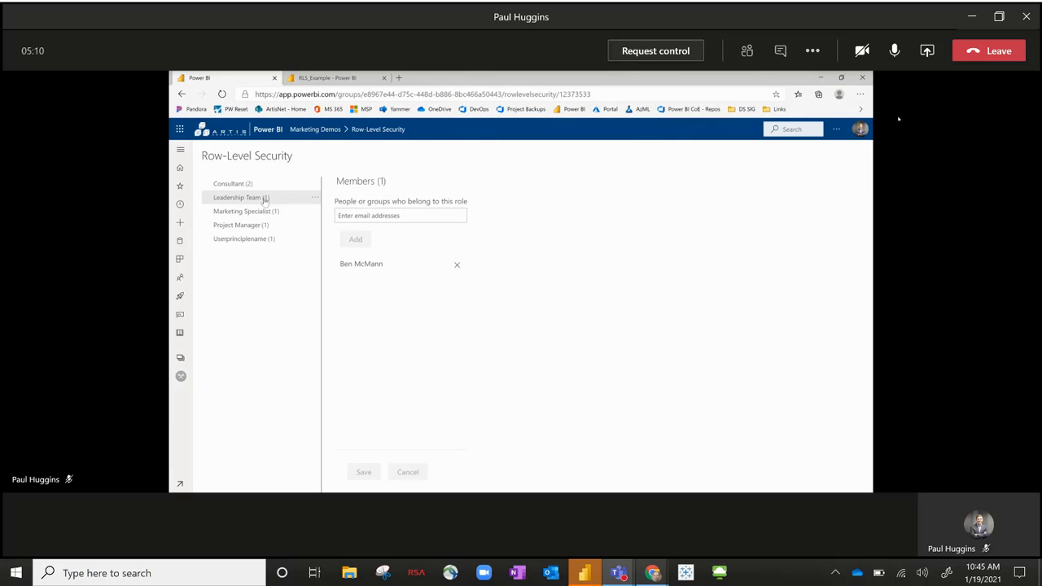
left_click(257, 211)
left_click(256, 226)
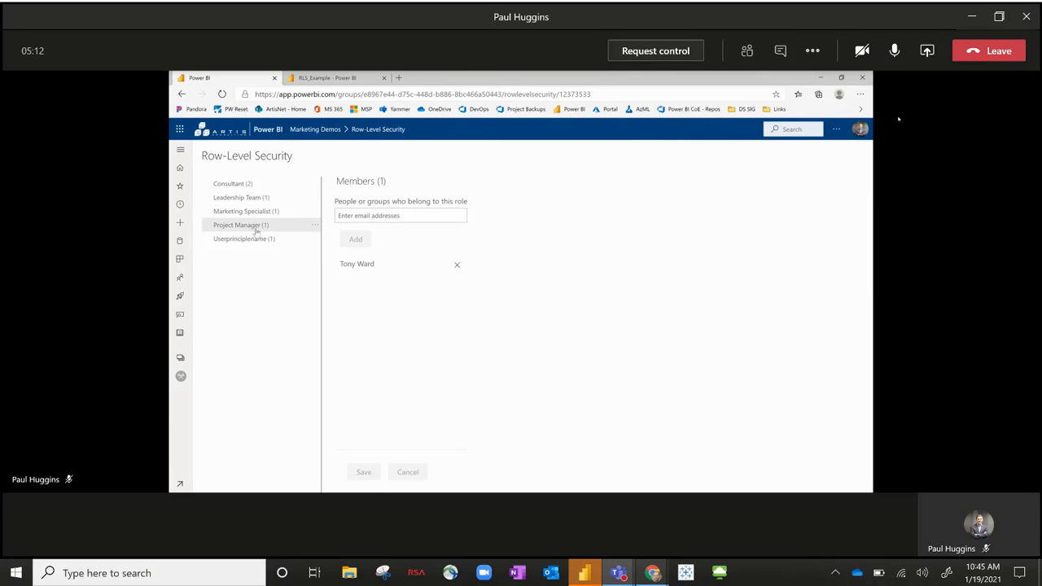
left_click(257, 239)
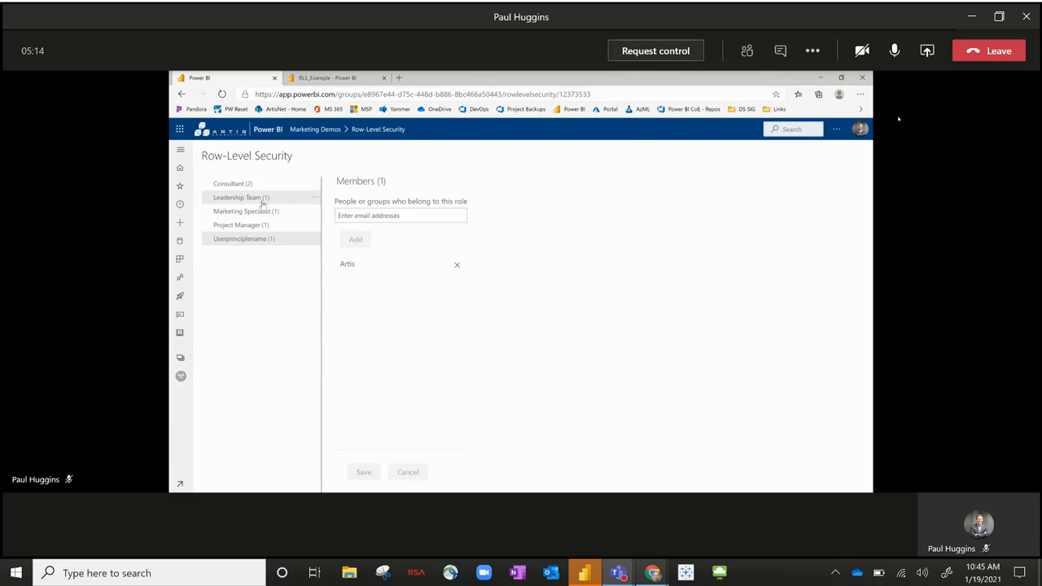
- Test the RLS_Example report as the Marketing Specialist role and return to the Marketing Demos workspace
left_click(263, 210)
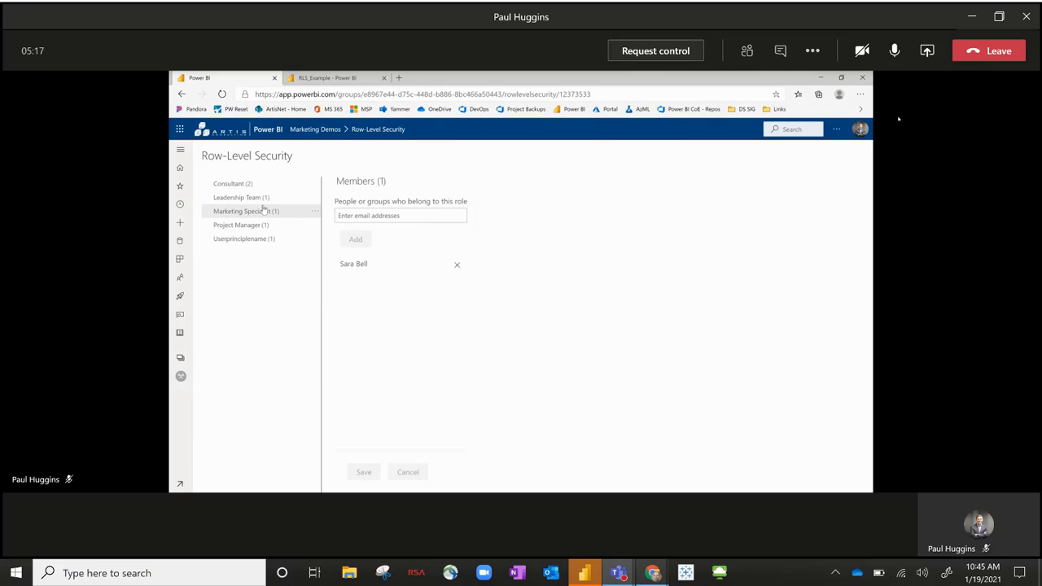
left_click(317, 214)
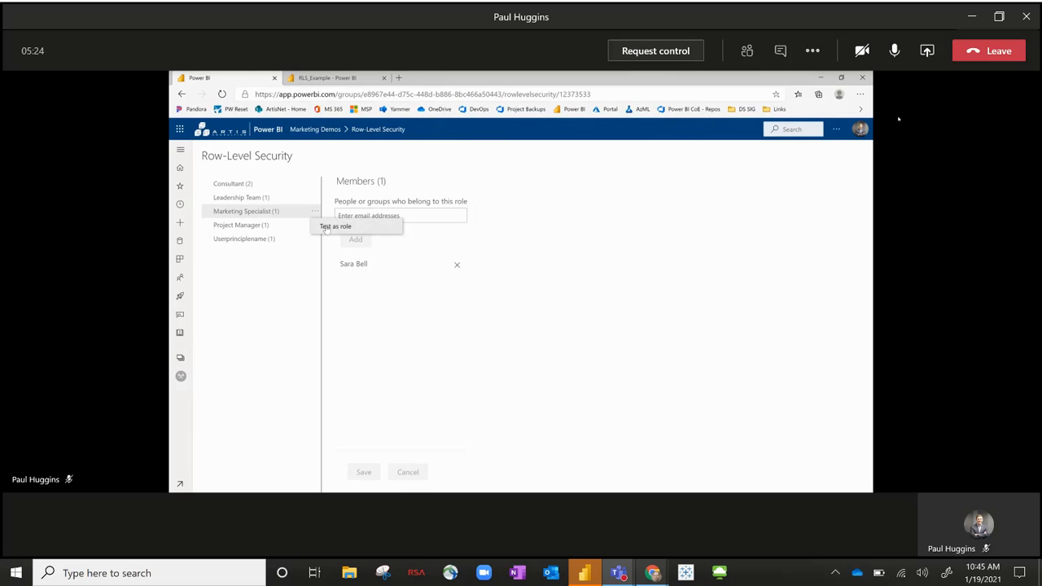
left_click(334, 227)
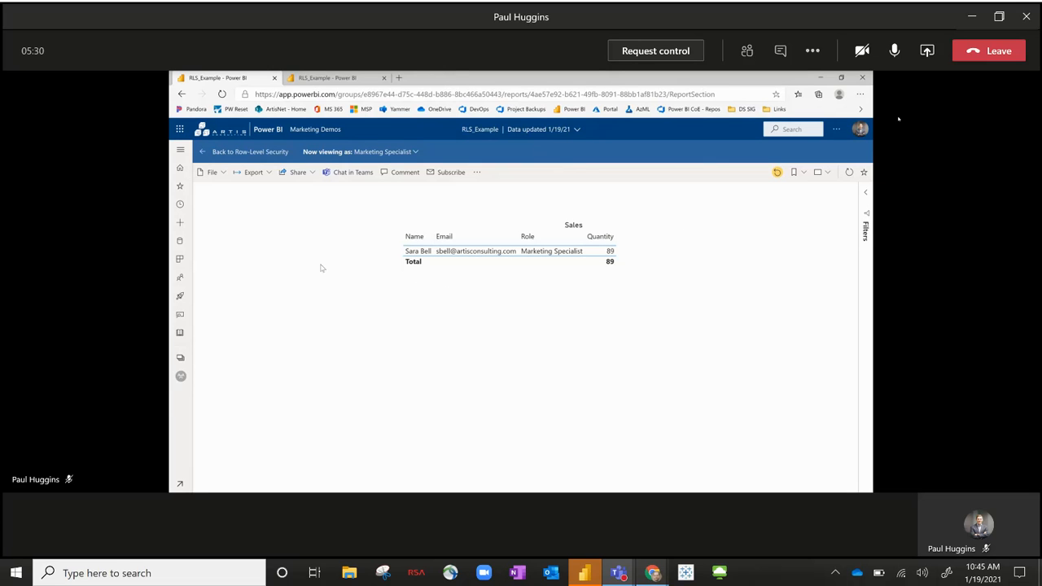
left_click(280, 155)
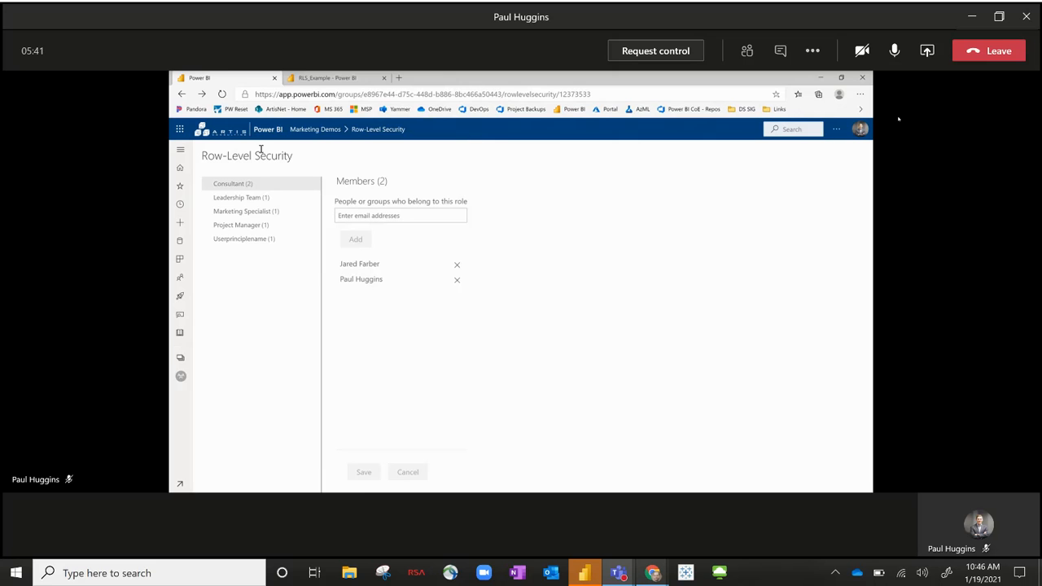
left_click(325, 130)
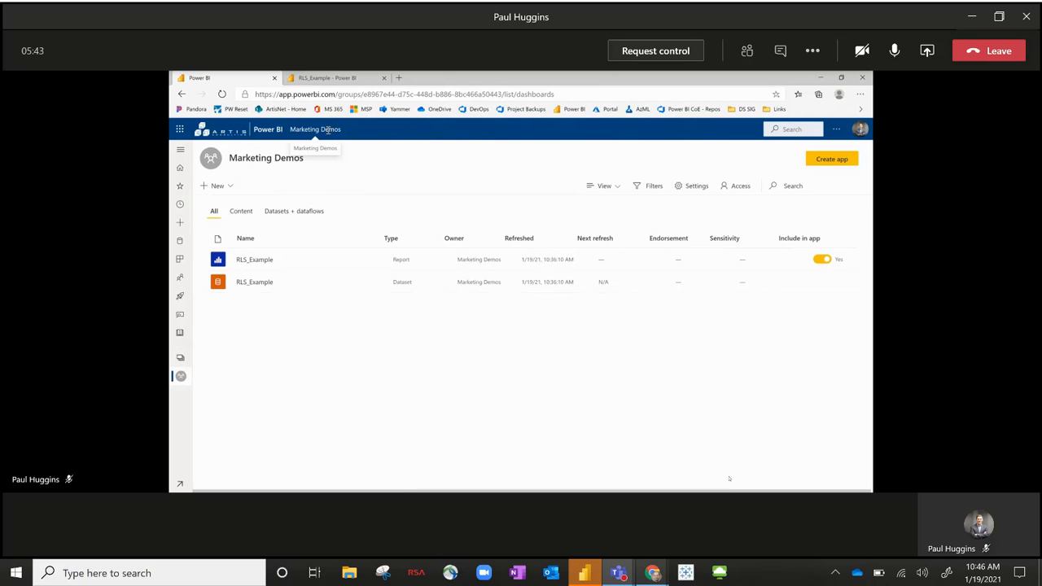